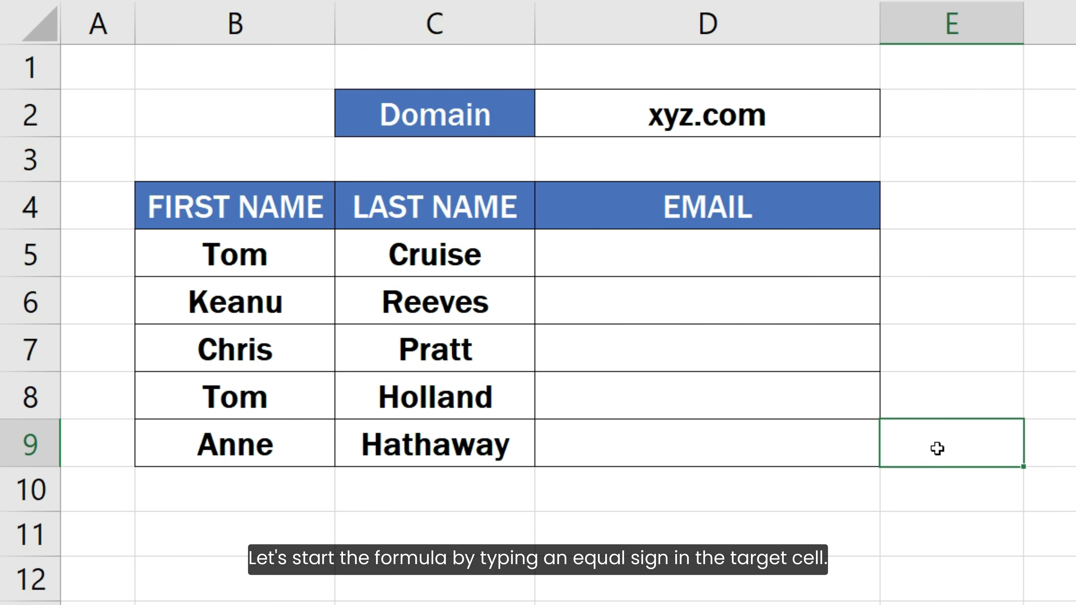
# In cell D5, start a formula joining the first letter of the first name with the last name: =LEFT( B5, 1 ) & C5
pyautogui.click(834, 268)
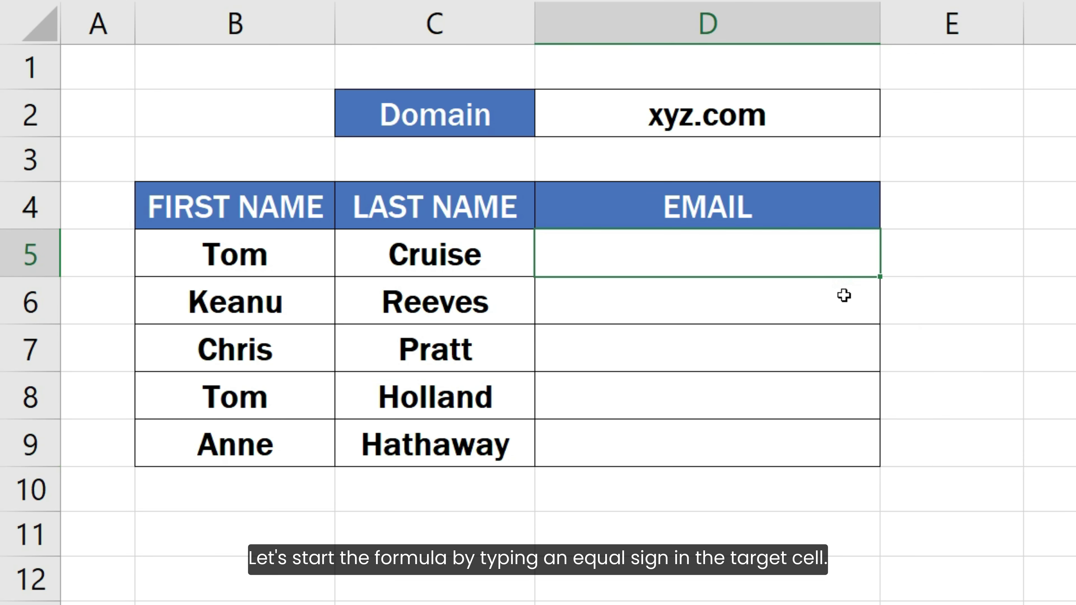
pyautogui.write('=LEFT(')
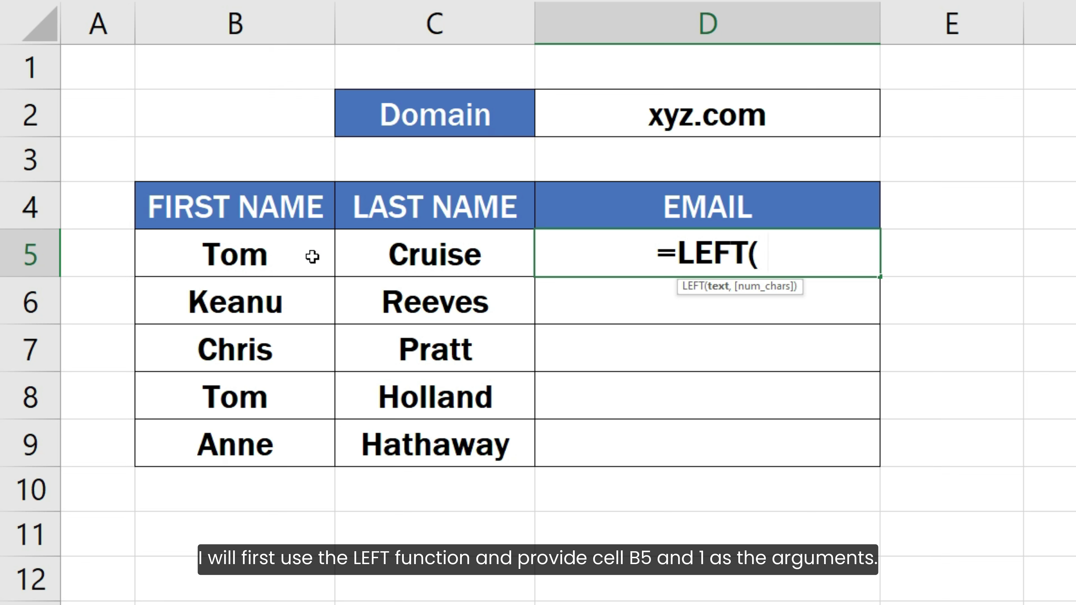
pyautogui.click(301, 254)
pyautogui.write(', 1')
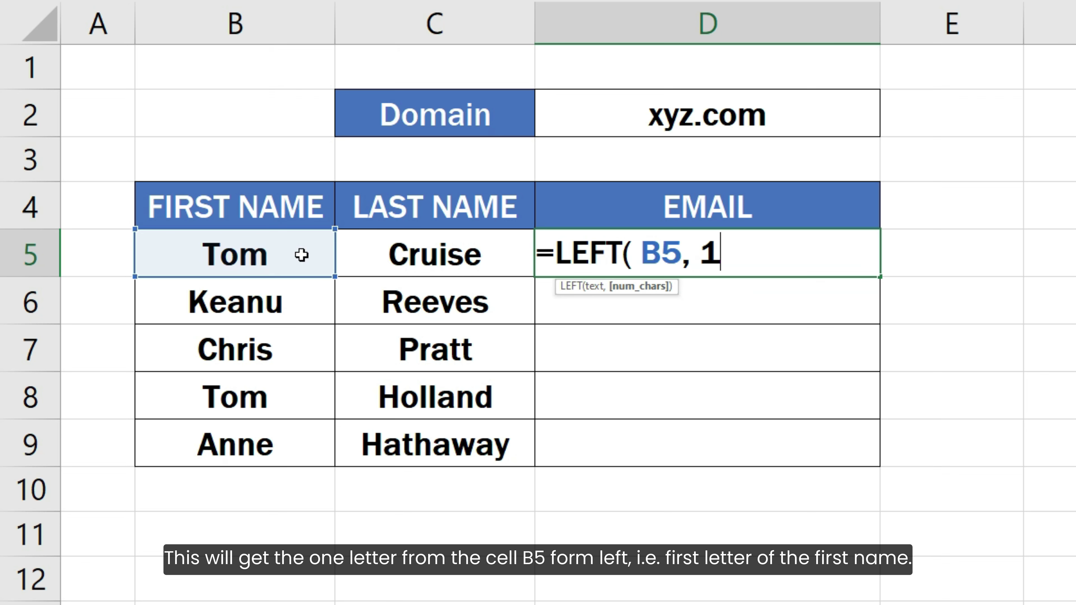
pyautogui.write(' )')
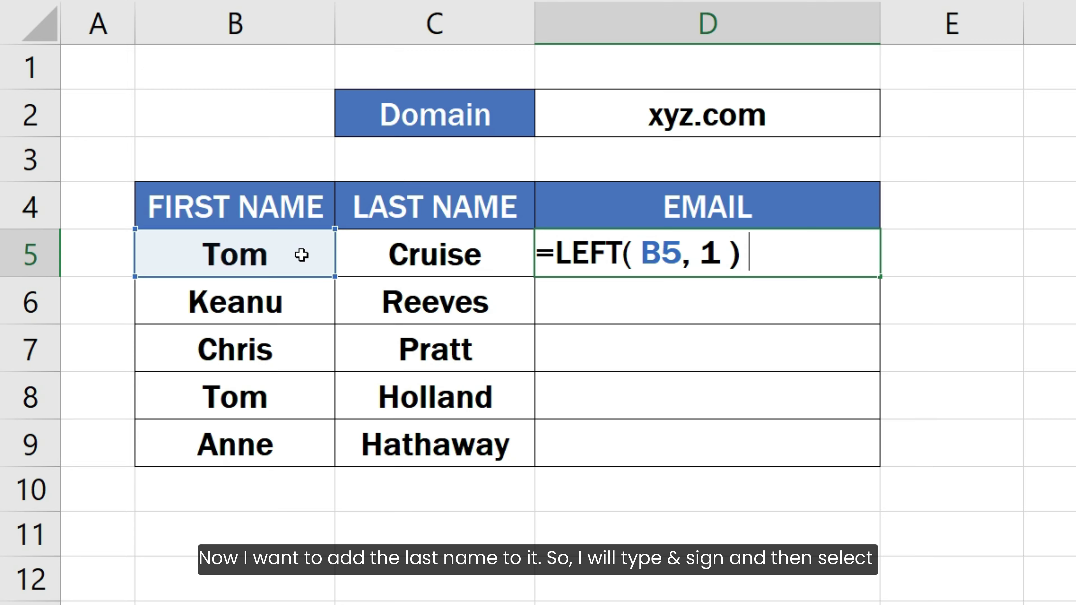
pyautogui.write('&')
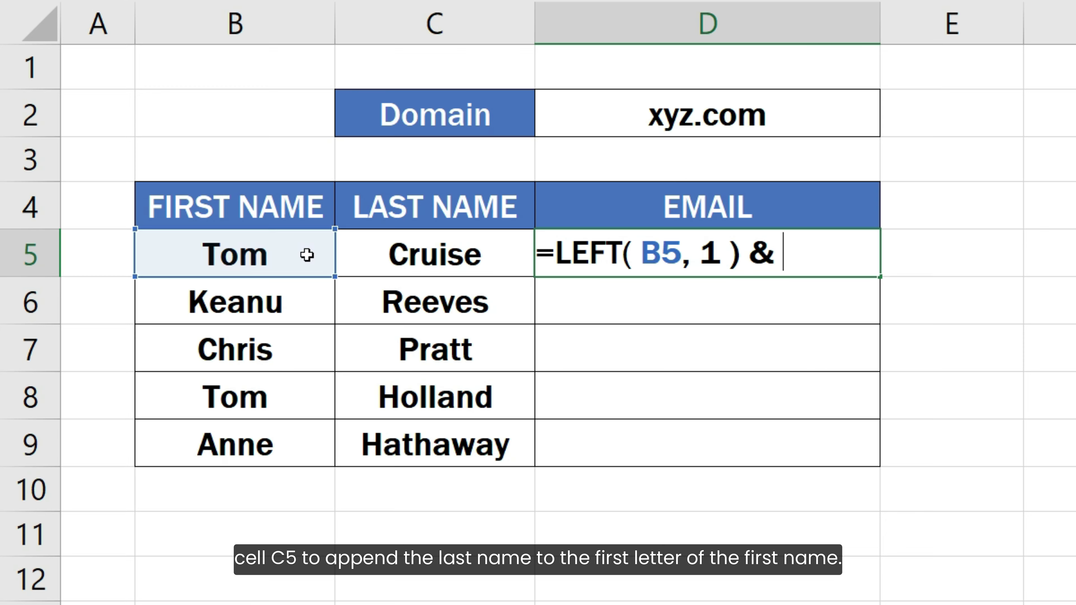
pyautogui.click(394, 257)
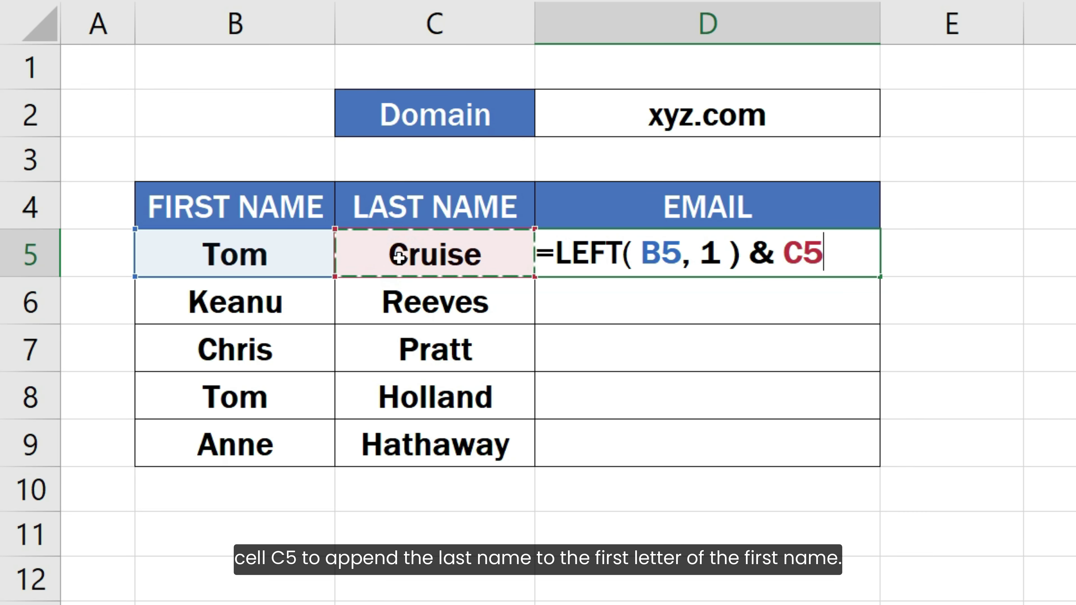
# Wrap the name part of the D5 formula in the LOWER function to convert it to lowercase
pyautogui.click(556, 255)
pyautogui.write('LOWER')
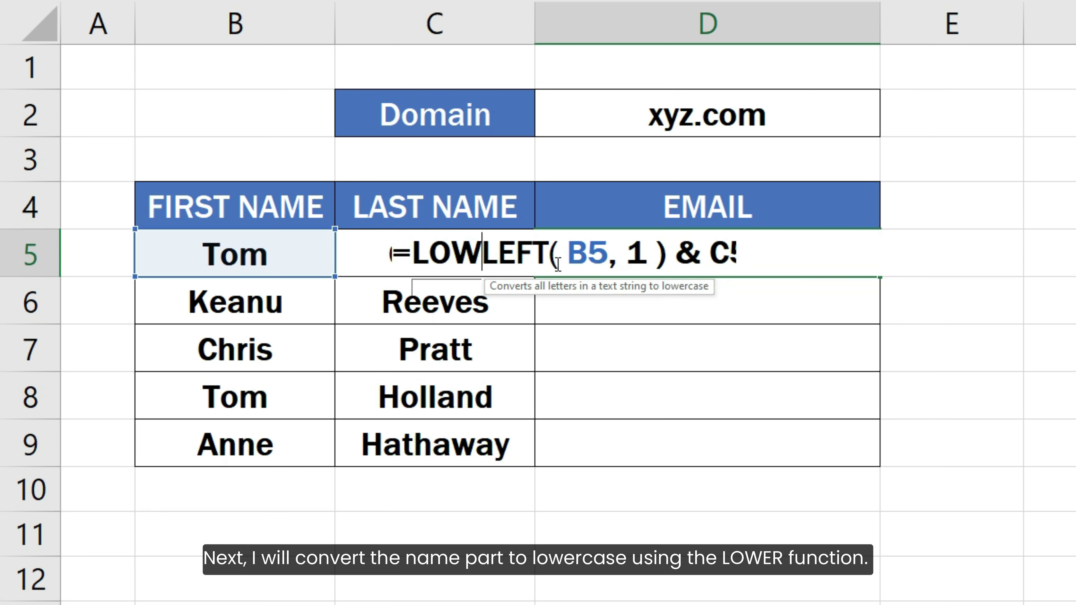
pyautogui.write('(')
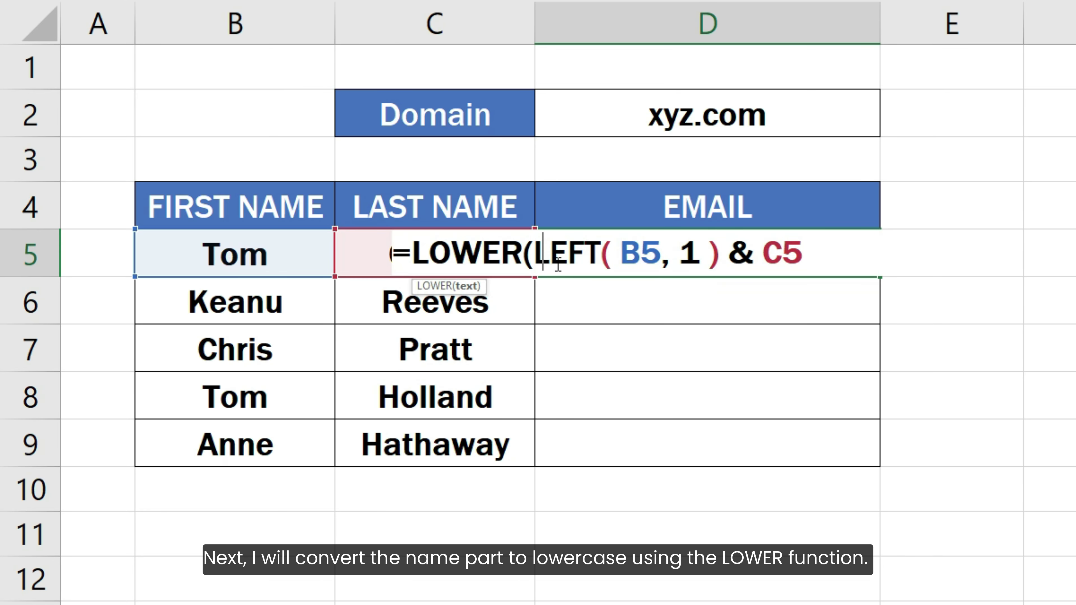
pyautogui.click(823, 259)
pyautogui.write(')')
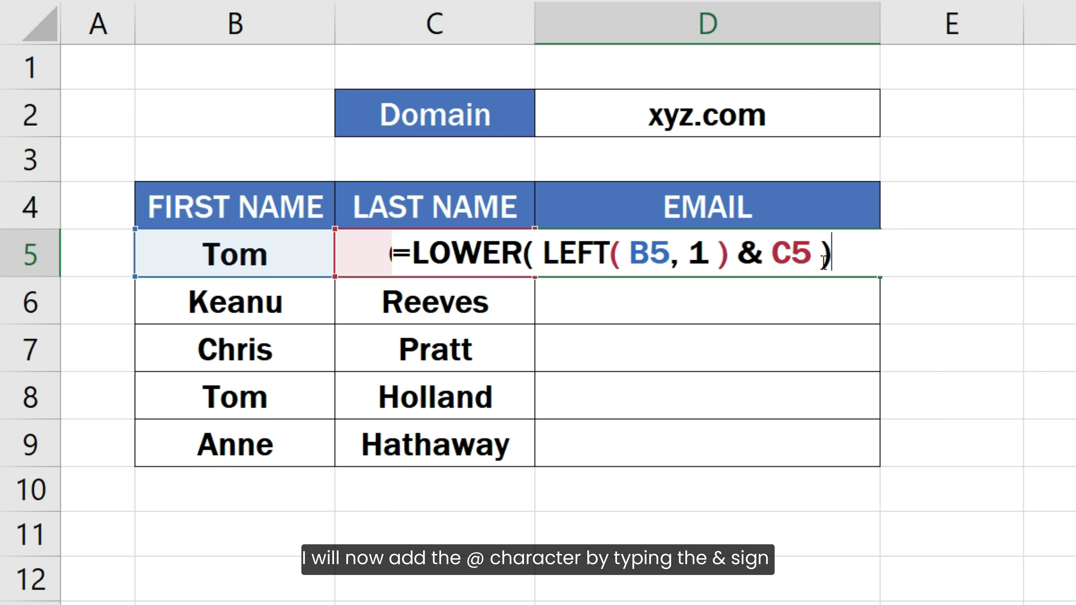
# Append & "@" & D2 to the D5 formula to add the at sign and the domain
pyautogui.write('& "@')
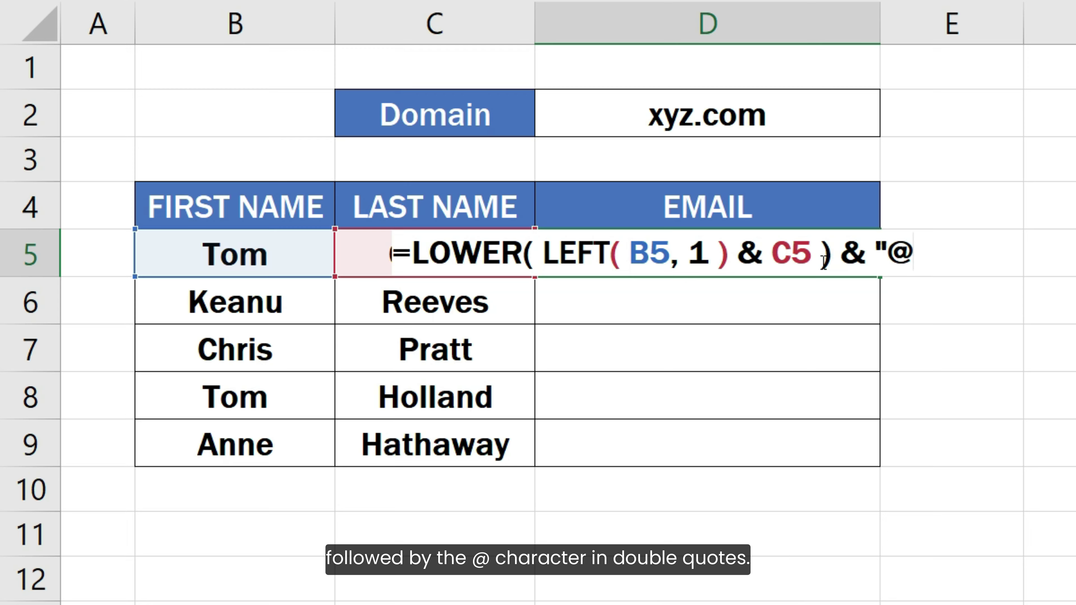
pyautogui.write('"')
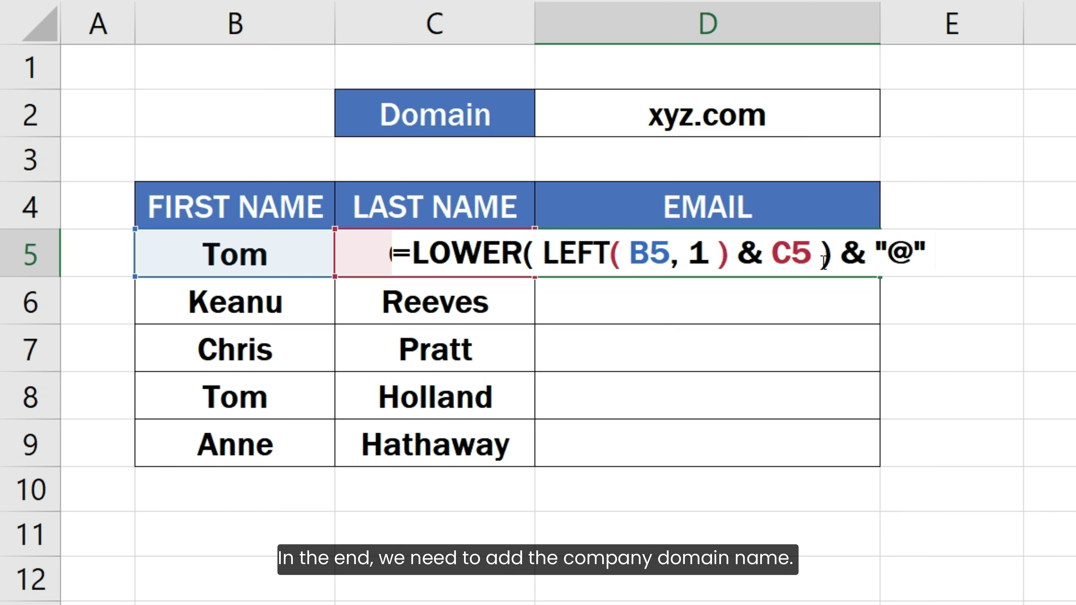
pyautogui.write(' &')
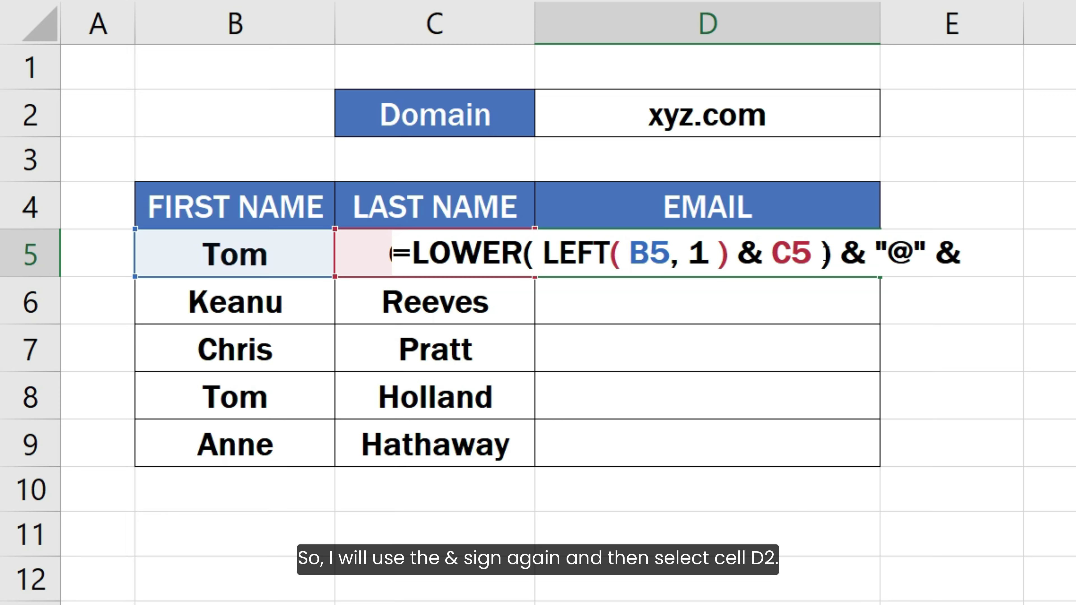
pyautogui.click(834, 111)
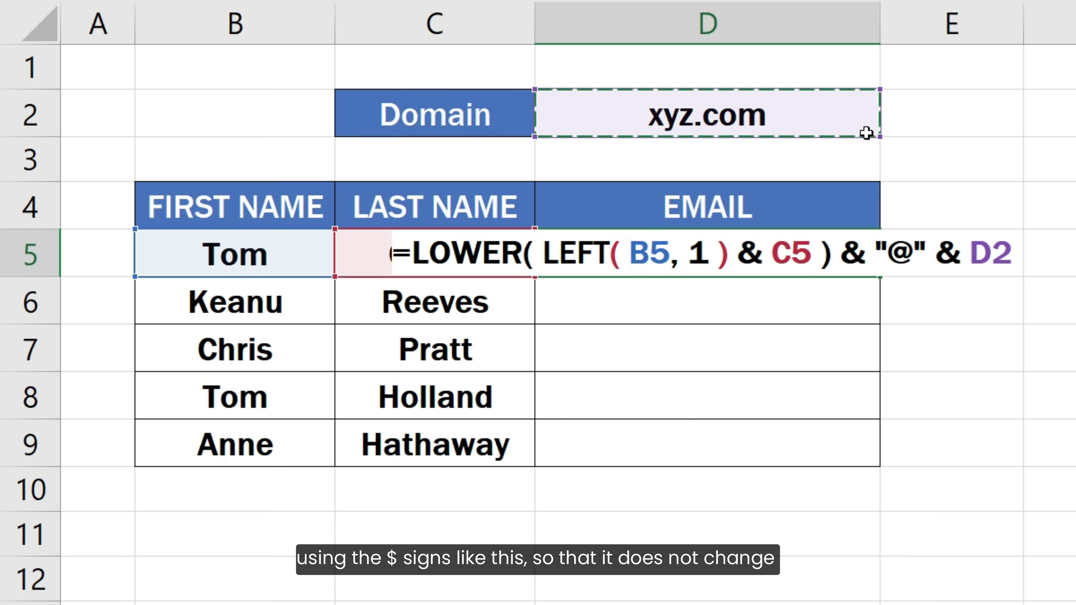
# Make the domain reference absolute as $D$2 in the D5 formula and complete the entry
pyautogui.click(975, 258)
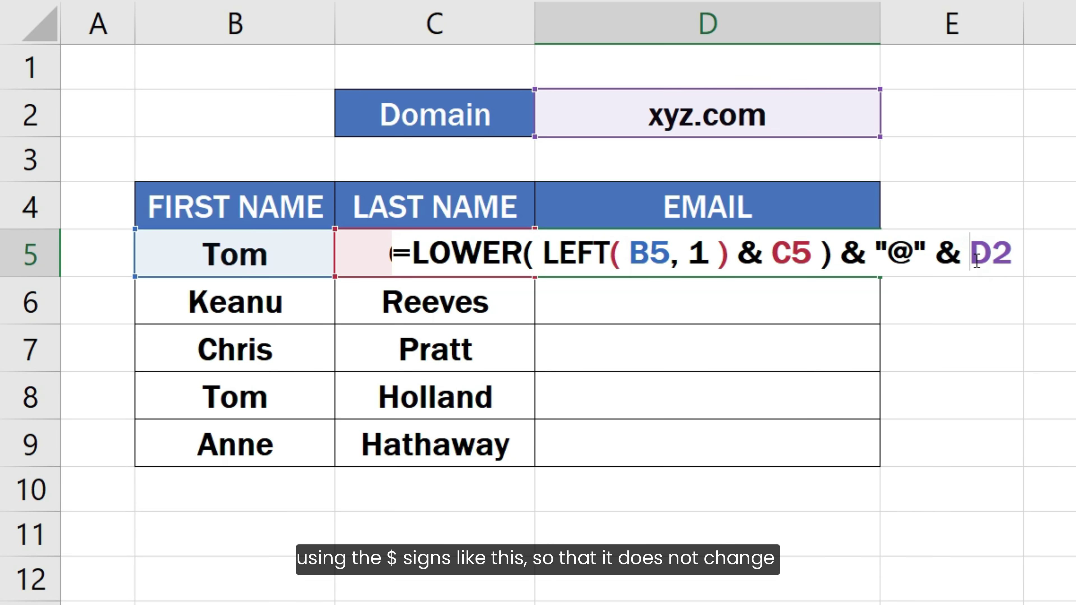
pyautogui.write('$')
pyautogui.click(874, 256)
pyautogui.write('$')
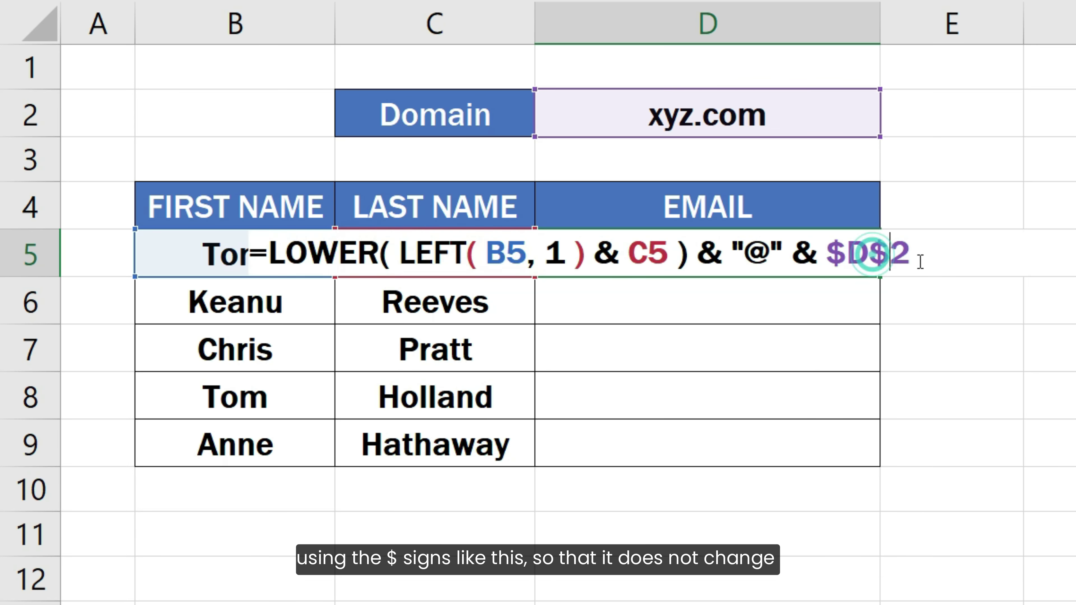
pyautogui.click(922, 257)
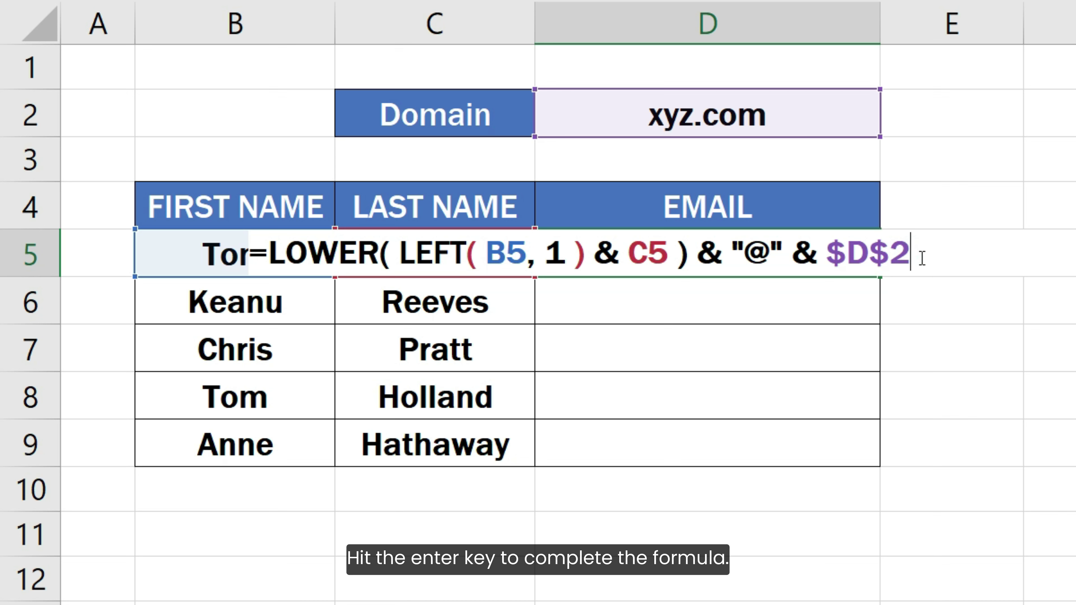
pyautogui.press('Return')
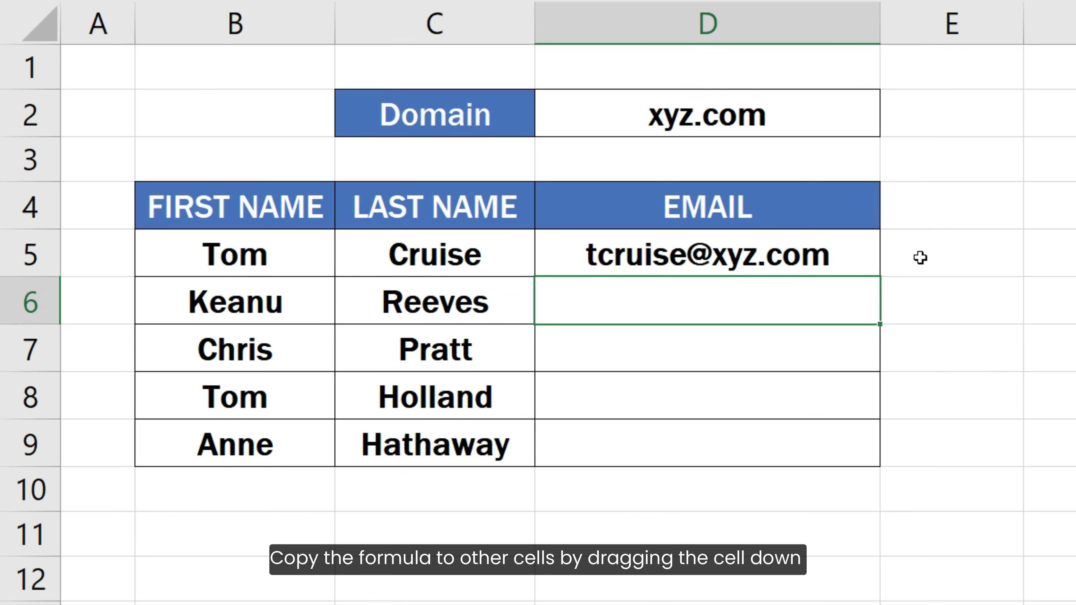
# Copy the email formula from D5 down through D9
pyautogui.click(852, 259)
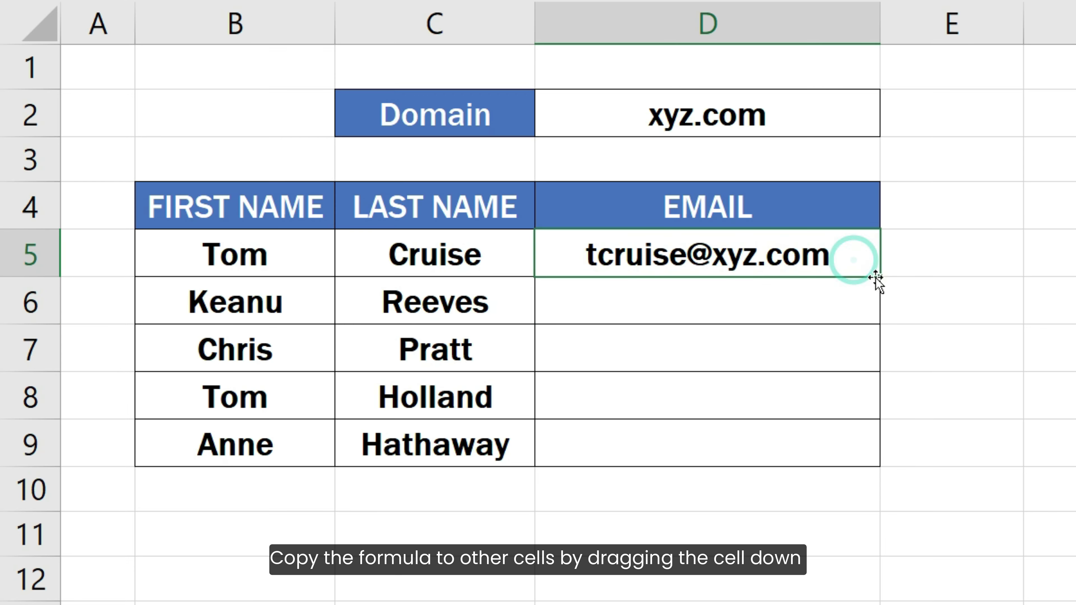
pyautogui.moveTo(879, 276); pyautogui.dragTo(862, 456)
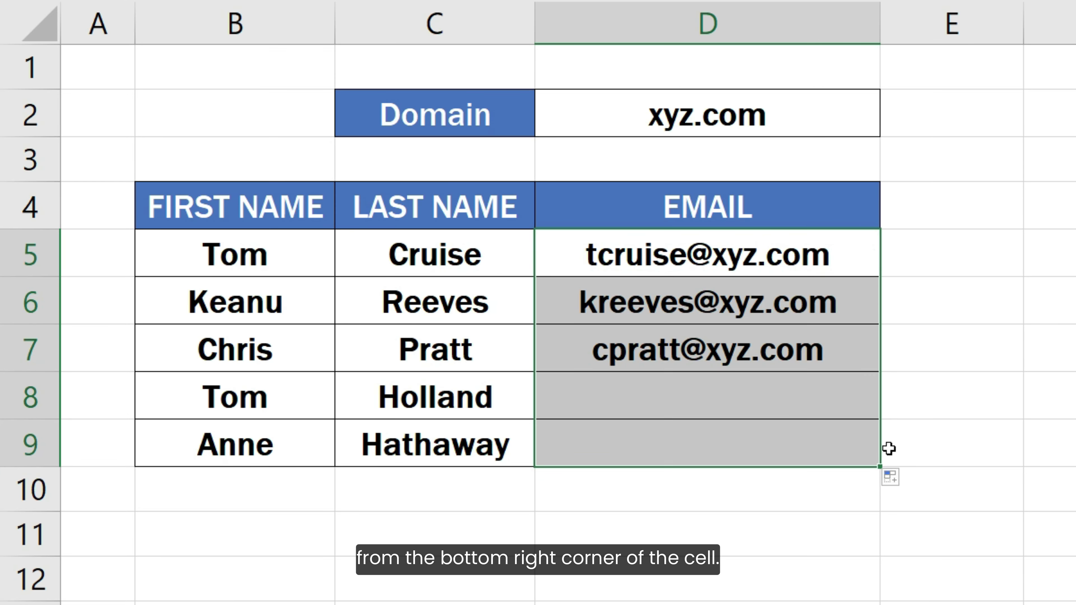
pyautogui.click(920, 447)
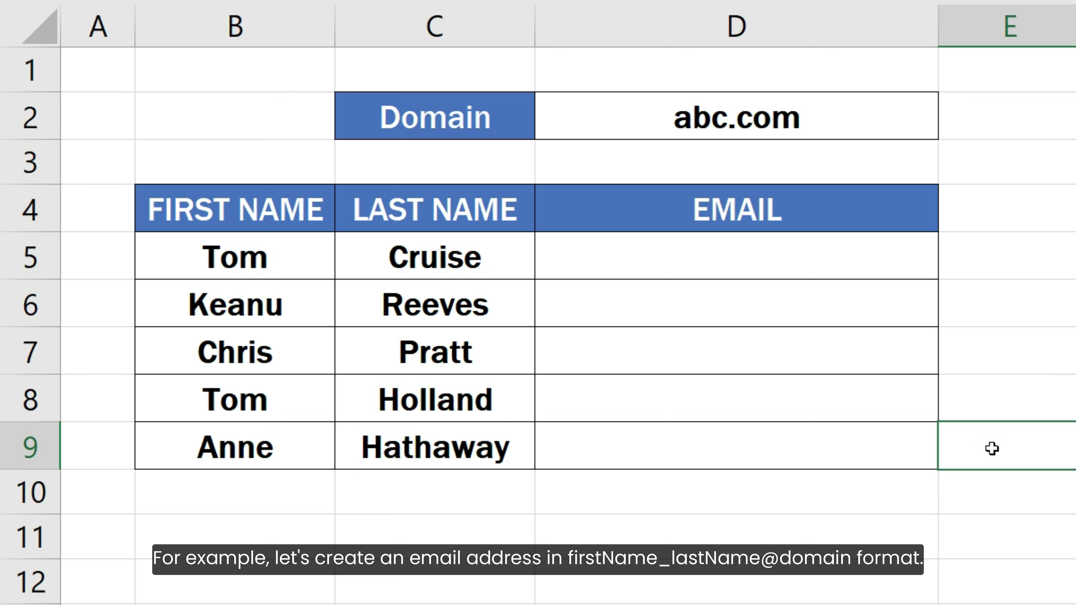
# On the sheet with the abc.com domain, start a D5 formula joining both names with an underscore: =B5 & "_" & C5
pyautogui.click(860, 267)
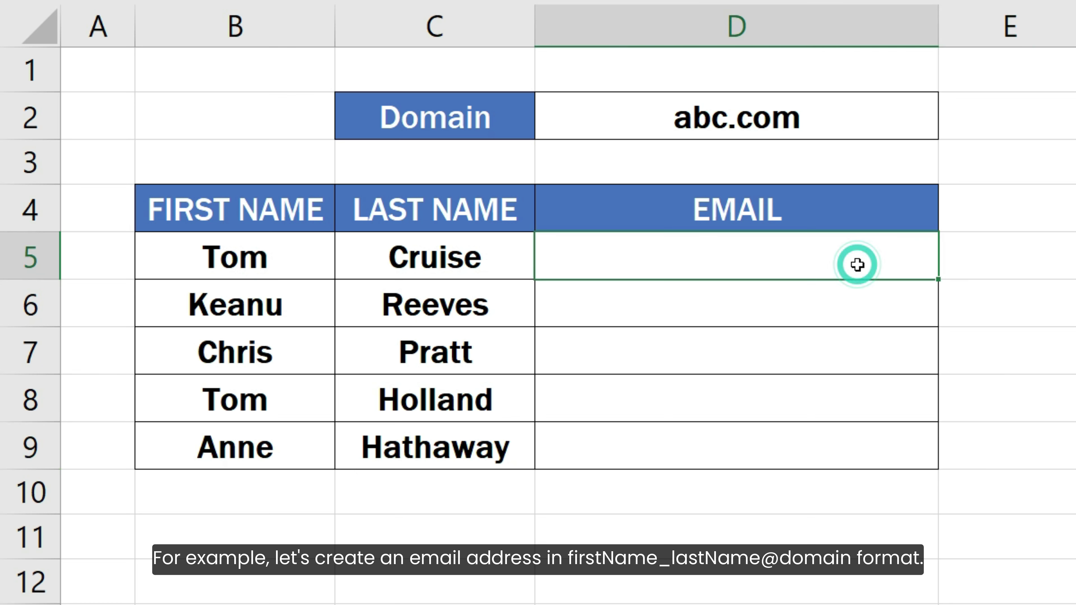
pyautogui.write('=')
pyautogui.click(276, 271)
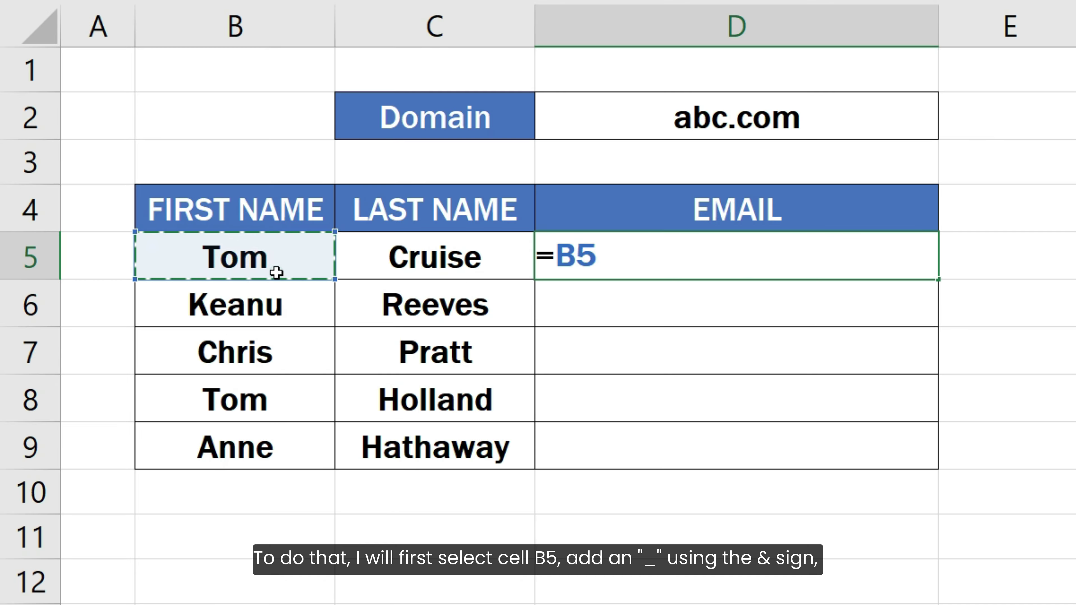
pyautogui.write('& ')
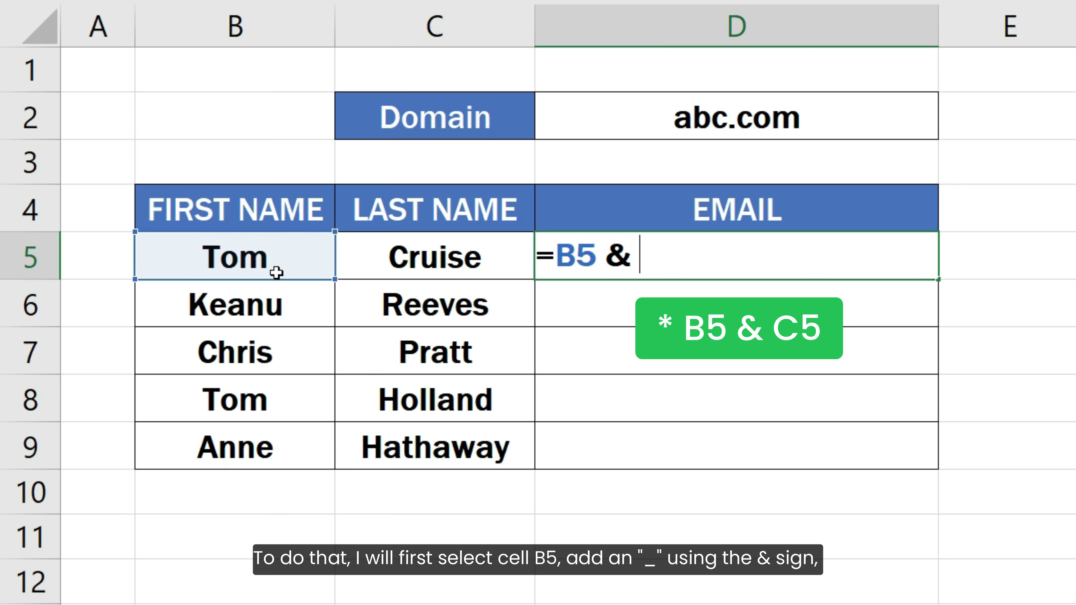
pyautogui.write('"_" &')
pyautogui.click(377, 258)
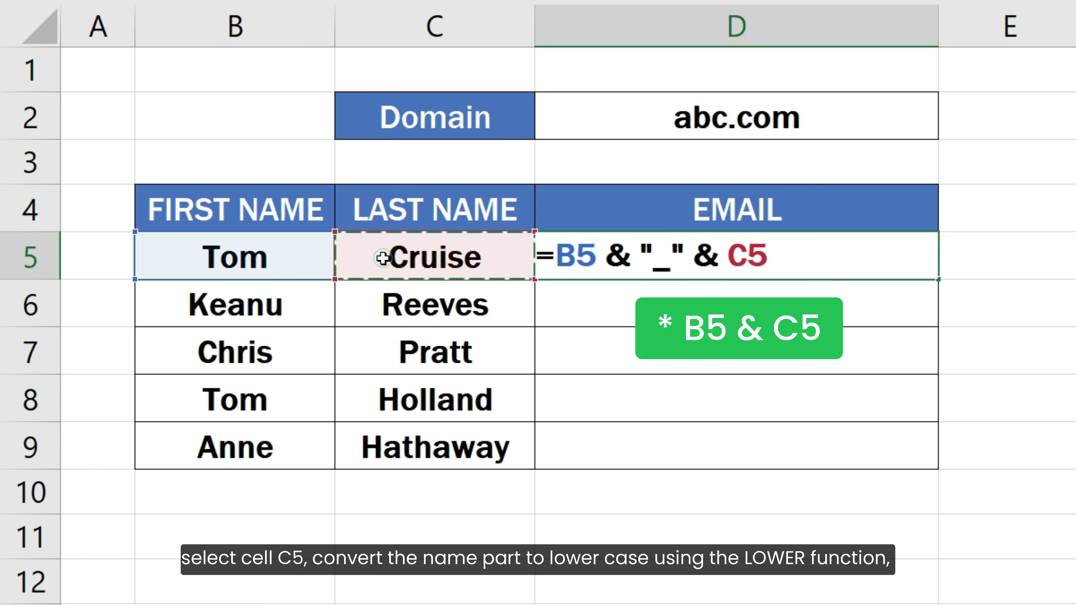
# Enclose the underscore-joined names in D5 in the LOWER function
pyautogui.click(554, 254)
pyautogui.write('LOWER')
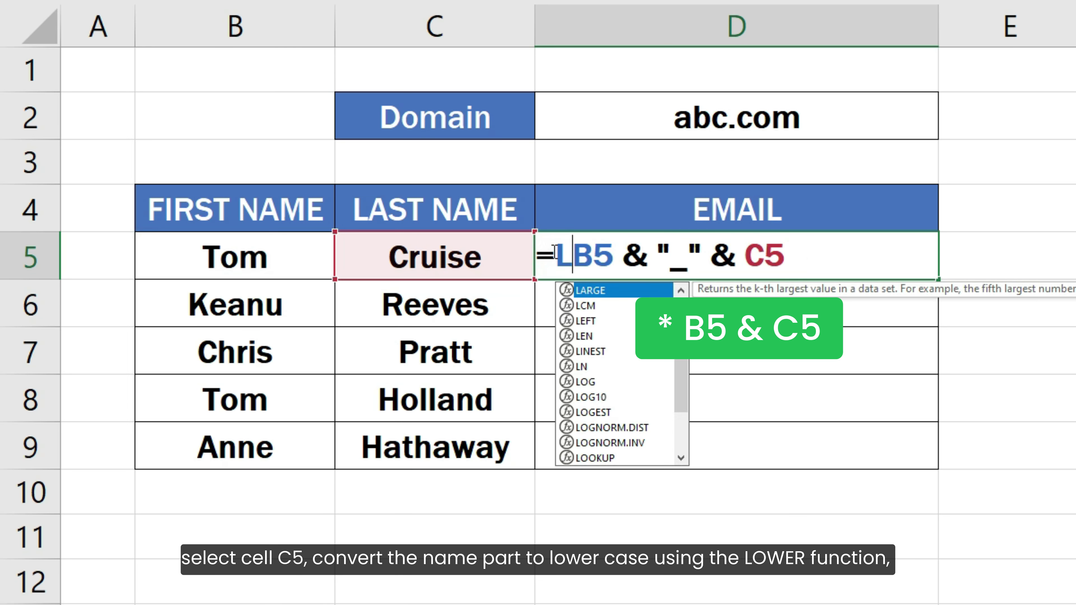
pyautogui.write('(')
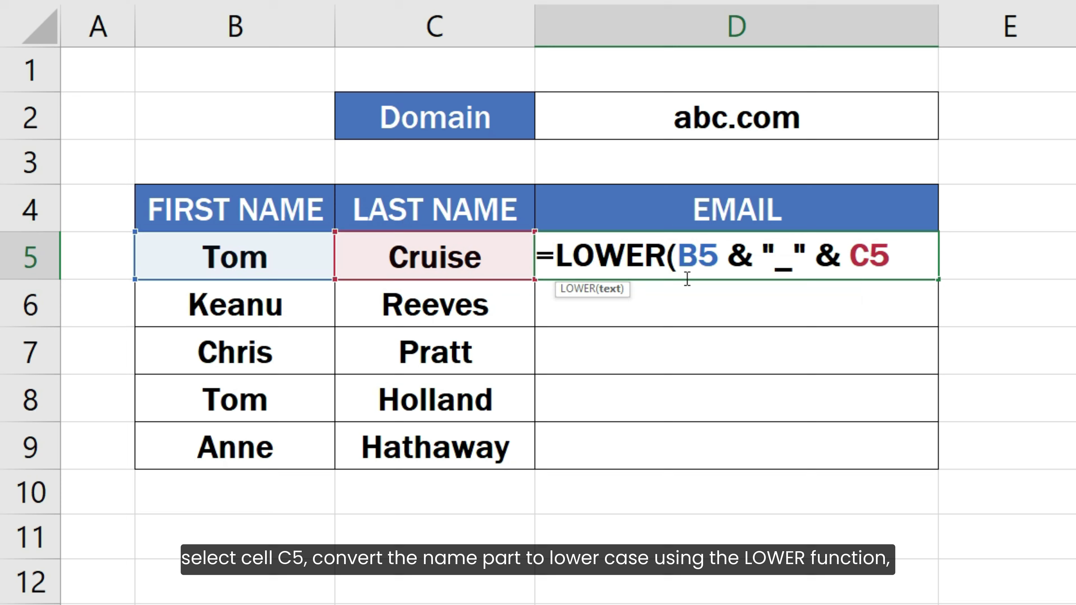
pyautogui.click(903, 254)
pyautogui.write(')')
# Extend the underscore-format formula in D5 with & "@" & D2
pyautogui.write(' & "')
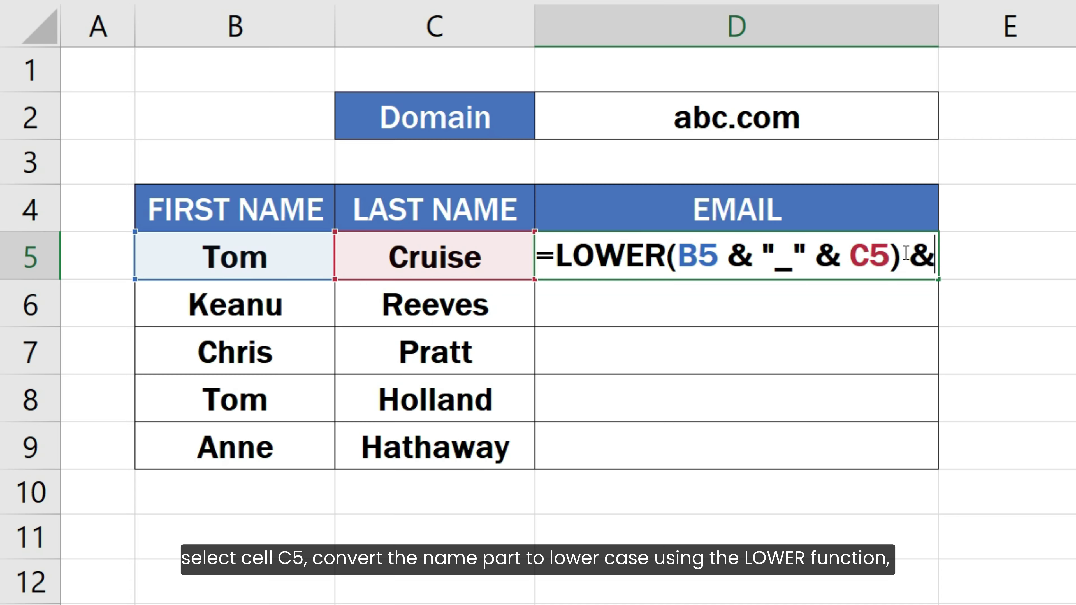
pyautogui.write('@"')
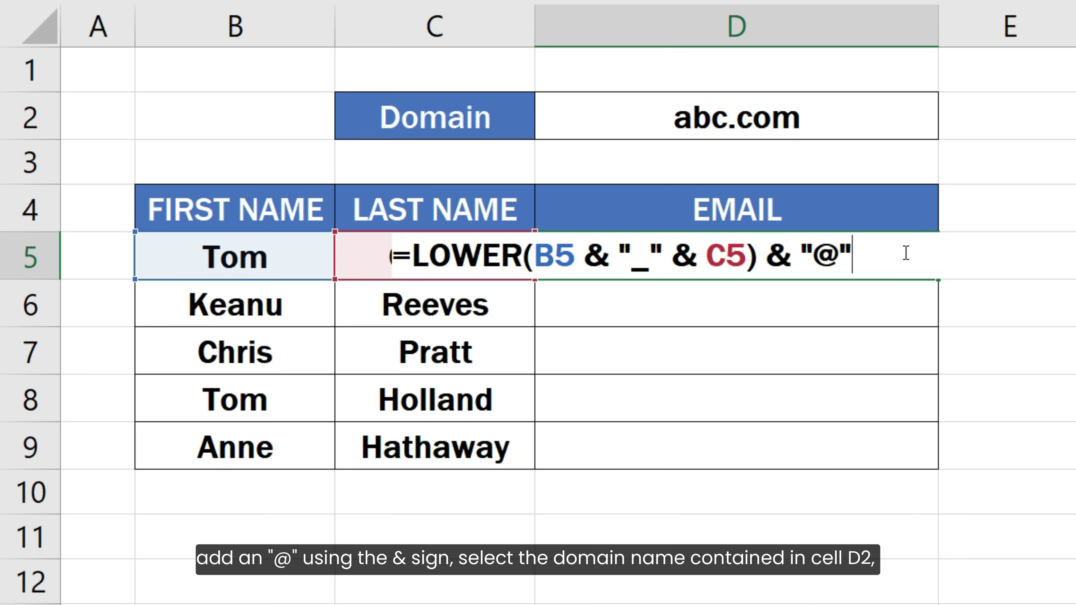
pyautogui.write(' &')
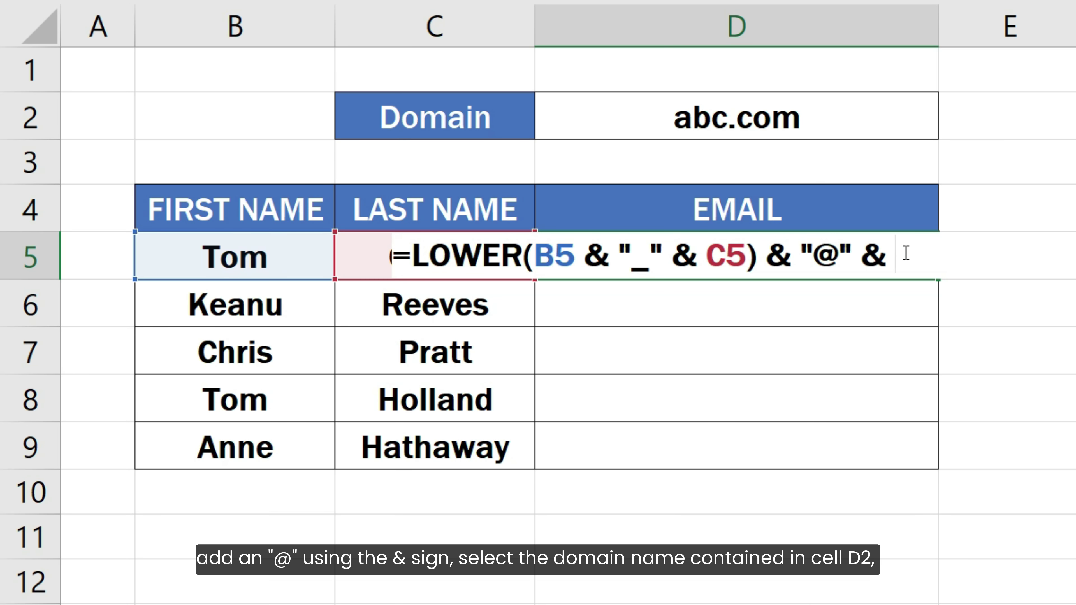
pyautogui.click(830, 123)
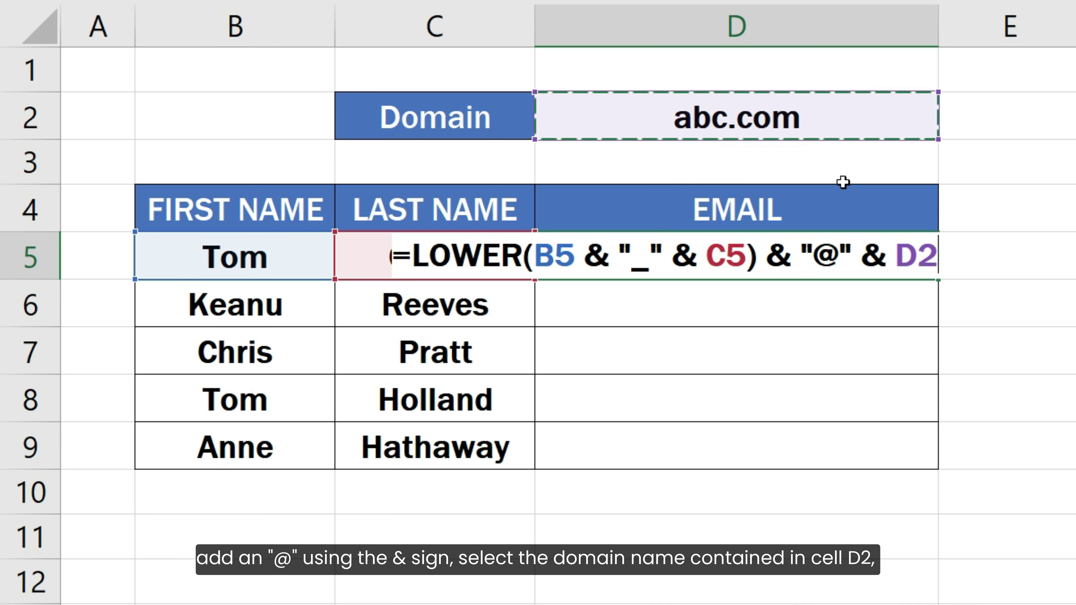
# Change the domain reference in the underscore-format formula to $D$2 and commit the formula in D5
pyautogui.click(896, 259)
pyautogui.write('$')
pyautogui.click(936, 259)
pyautogui.write('$')
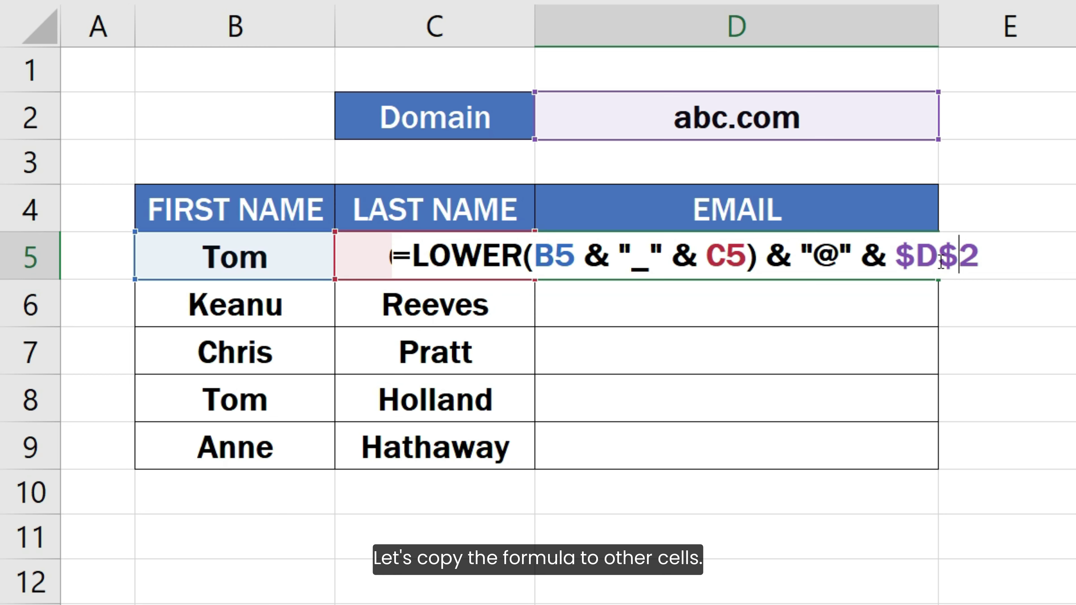
pyautogui.press('Return')
# Fill the underscore-format email formula from D5 down to D9
pyautogui.click(923, 261)
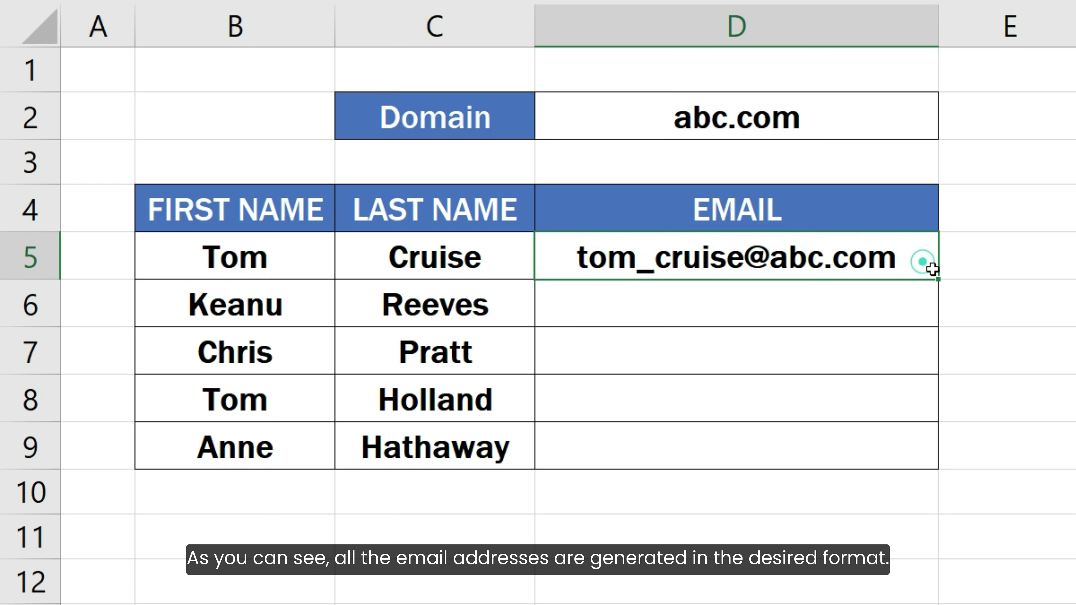
pyautogui.moveTo(937, 281); pyautogui.dragTo(916, 455)
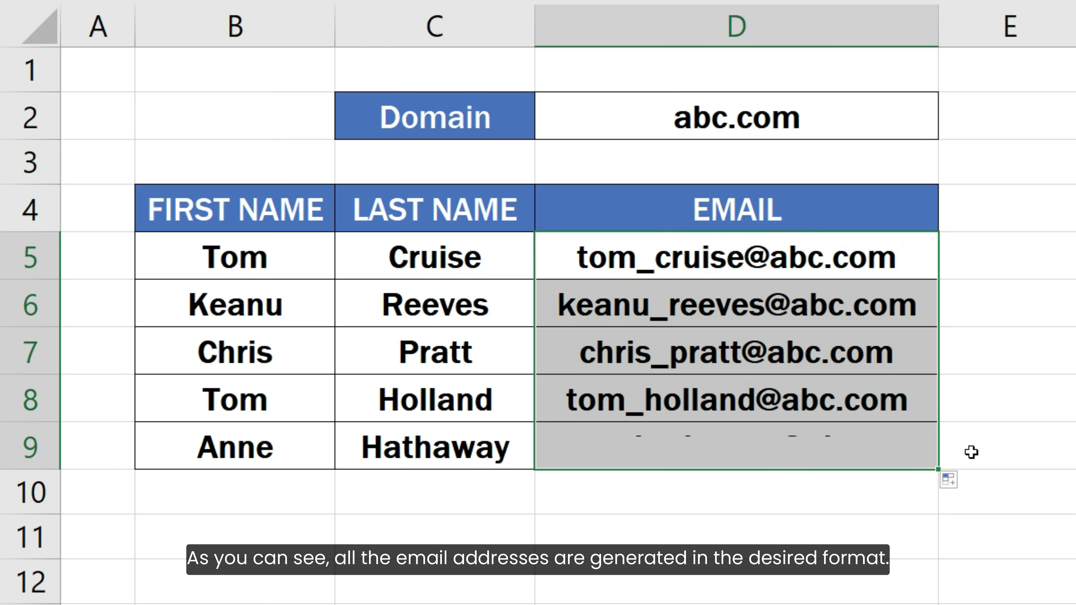
pyautogui.click(971, 452)
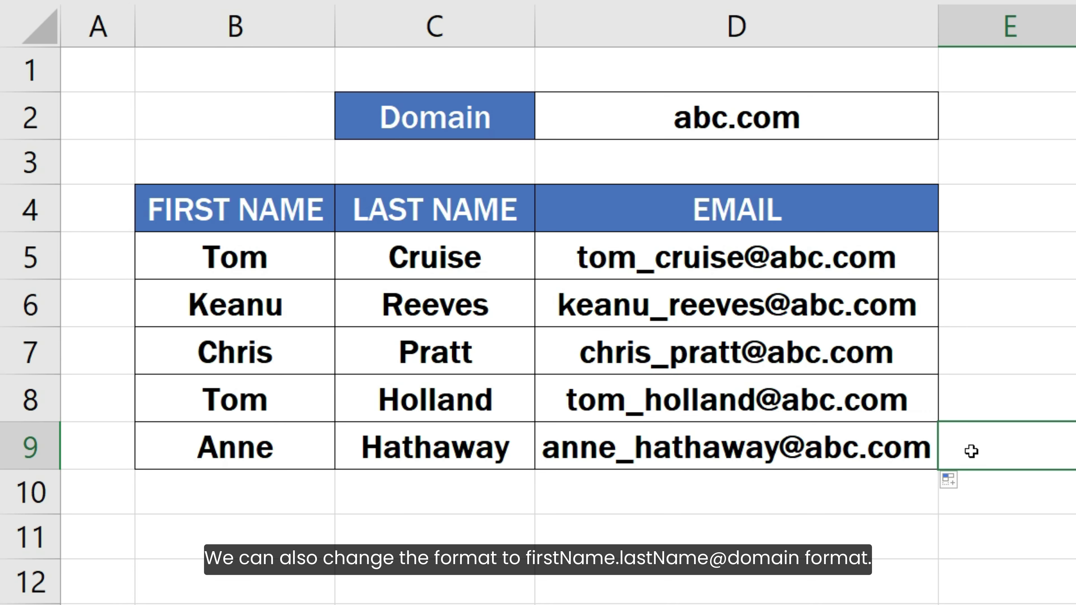
# Replace the "_" separator in the D5 email formula with "." and commit the formula
pyautogui.doubleClick(740, 256)
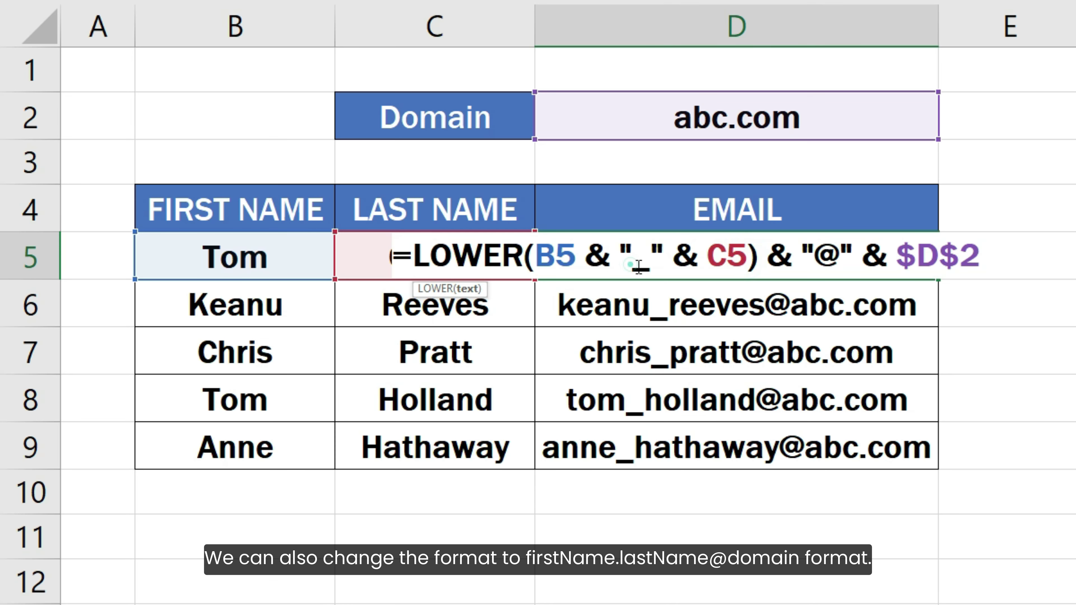
pyautogui.doubleClick(631, 259)
pyautogui.write('.')
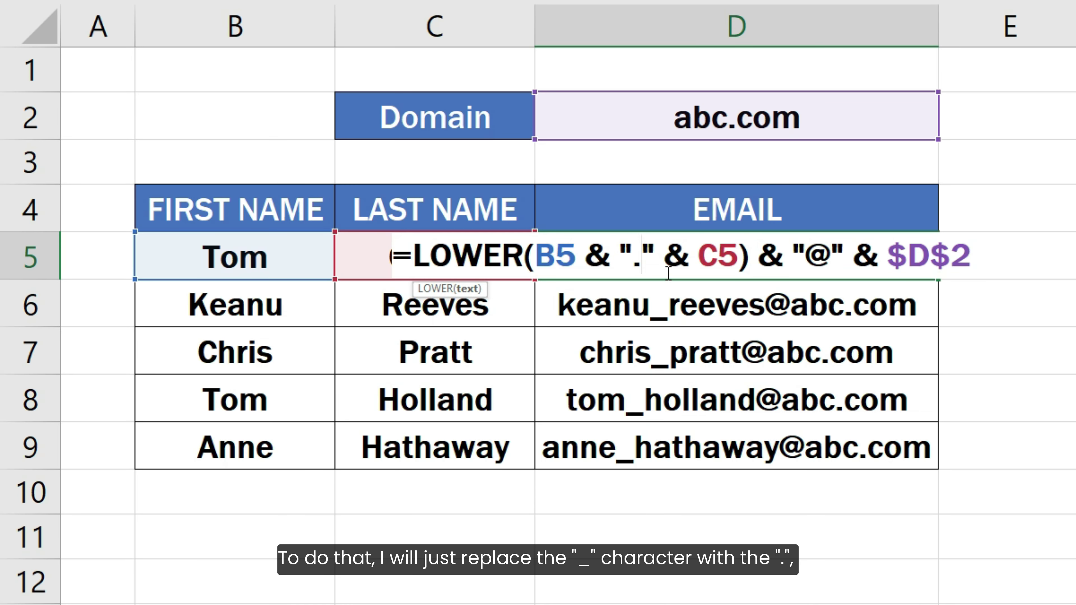
pyautogui.press('Return')
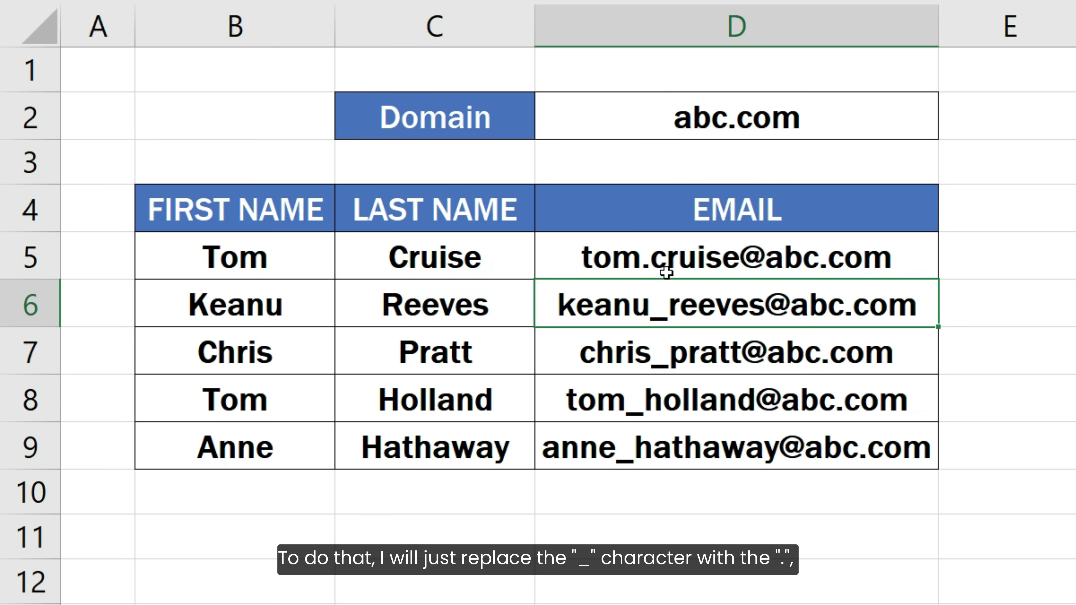
# Fill the dot-separated email formula from D5 down to D9
pyautogui.click(893, 260)
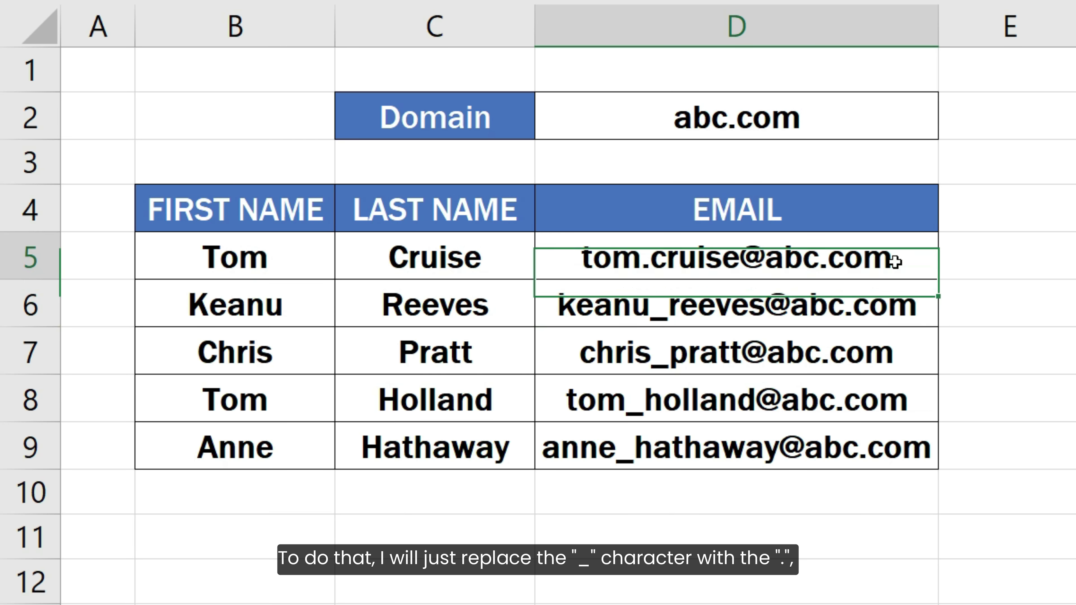
pyautogui.doubleClick(937, 280)
pyautogui.click(961, 436)
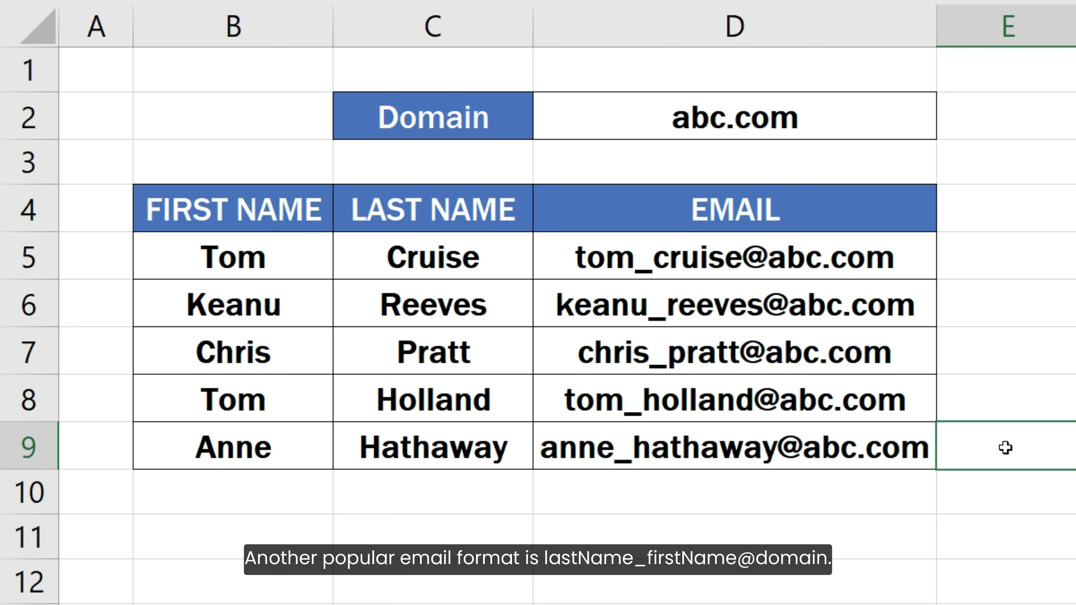
# Swap the name references in the underscore-format formula in D5 to make it = LOWER(C5 & "_" & B5) & "@" & $D$2
pyautogui.doubleClick(696, 250)
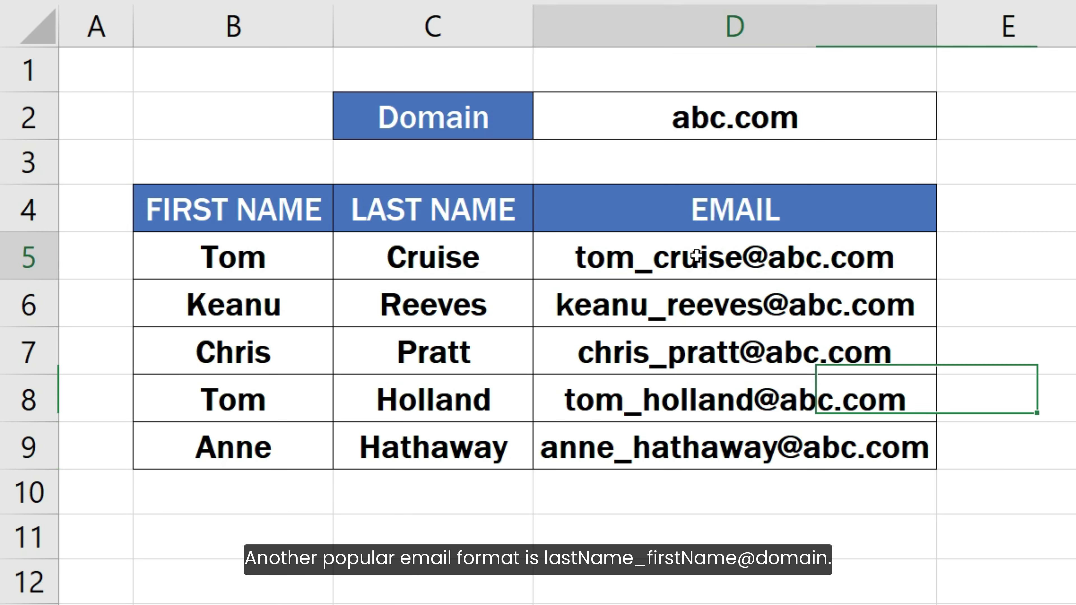
pyautogui.moveTo(541, 260); pyautogui.dragTo(556, 267)
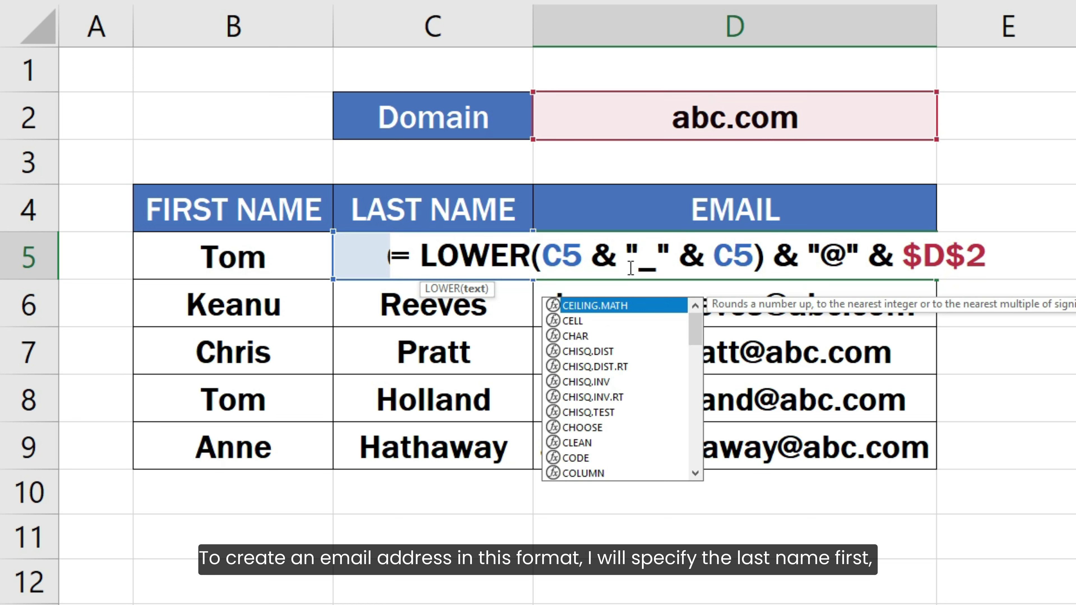
pyautogui.moveTo(713, 259); pyautogui.dragTo(732, 260)
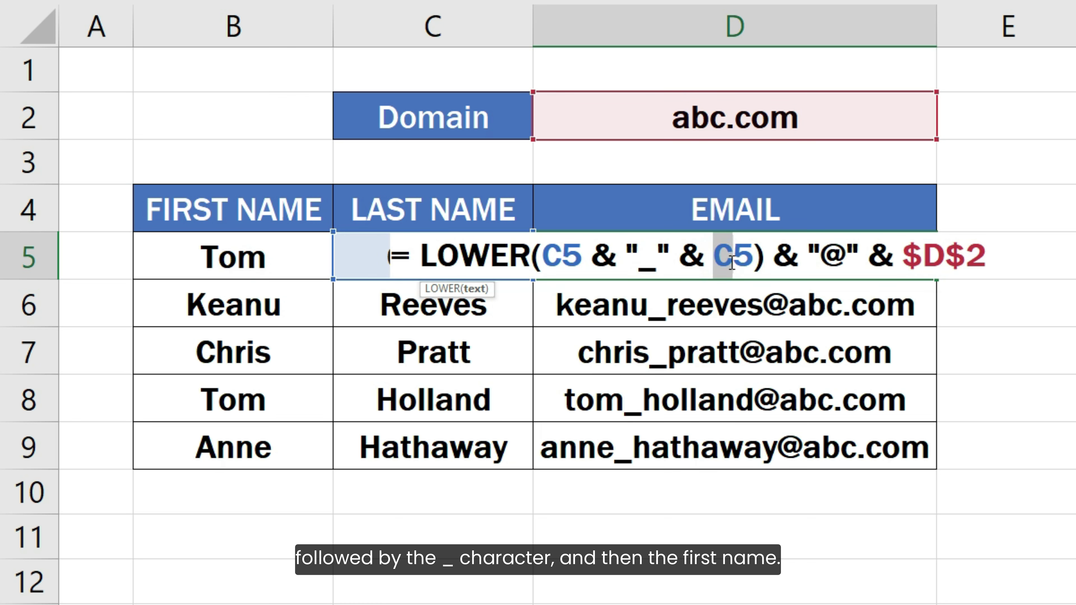
pyautogui.write('B')
pyautogui.click(990, 258)
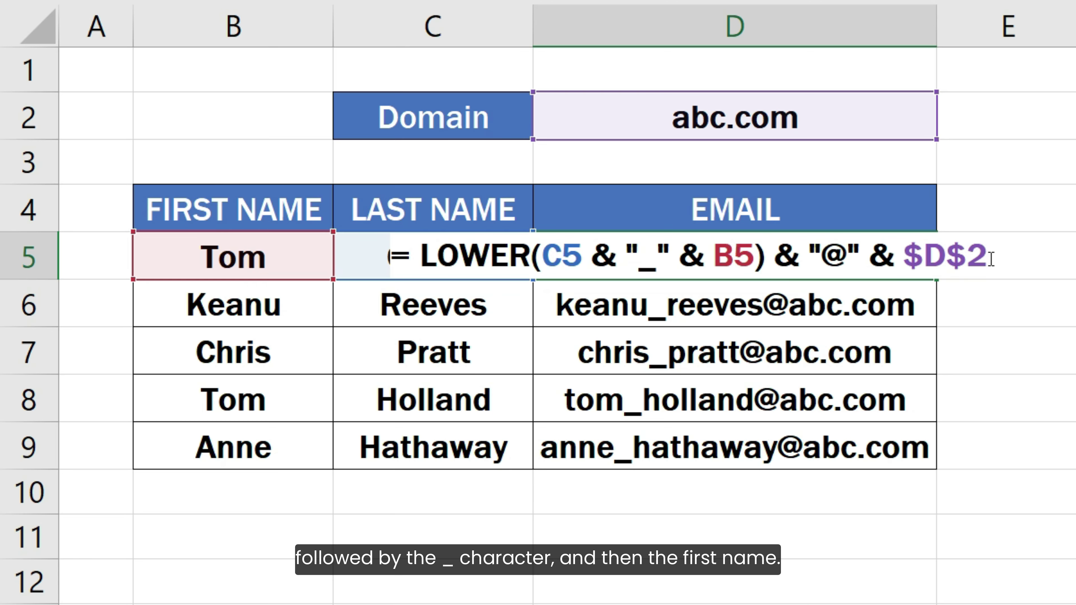
pyautogui.press('Return')
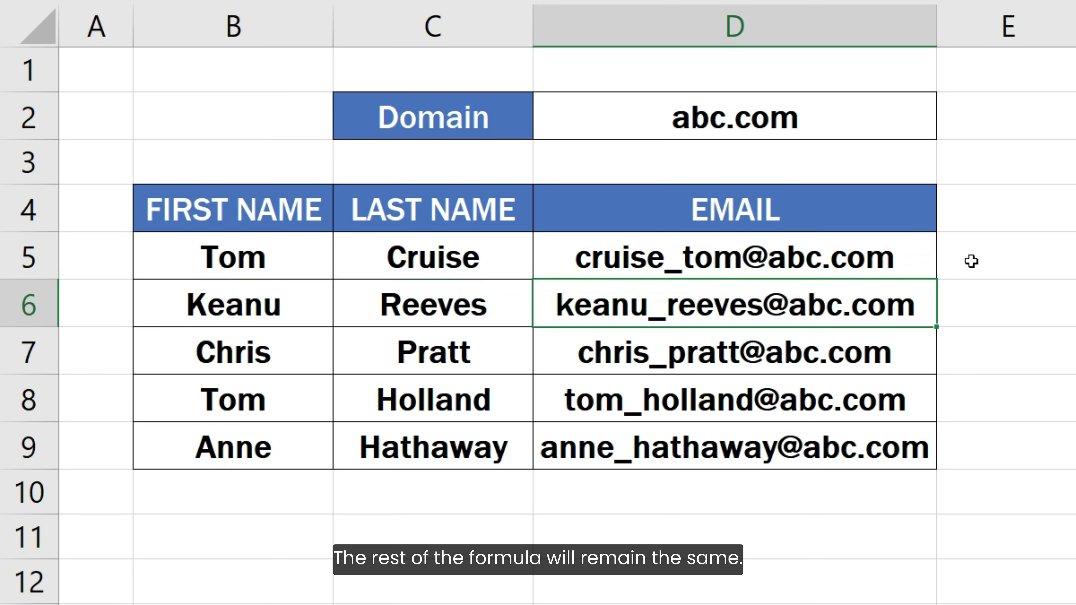
# Fill the last-name-first email formula from D5 down to D9
pyautogui.click(910, 259)
pyautogui.doubleClick(937, 282)
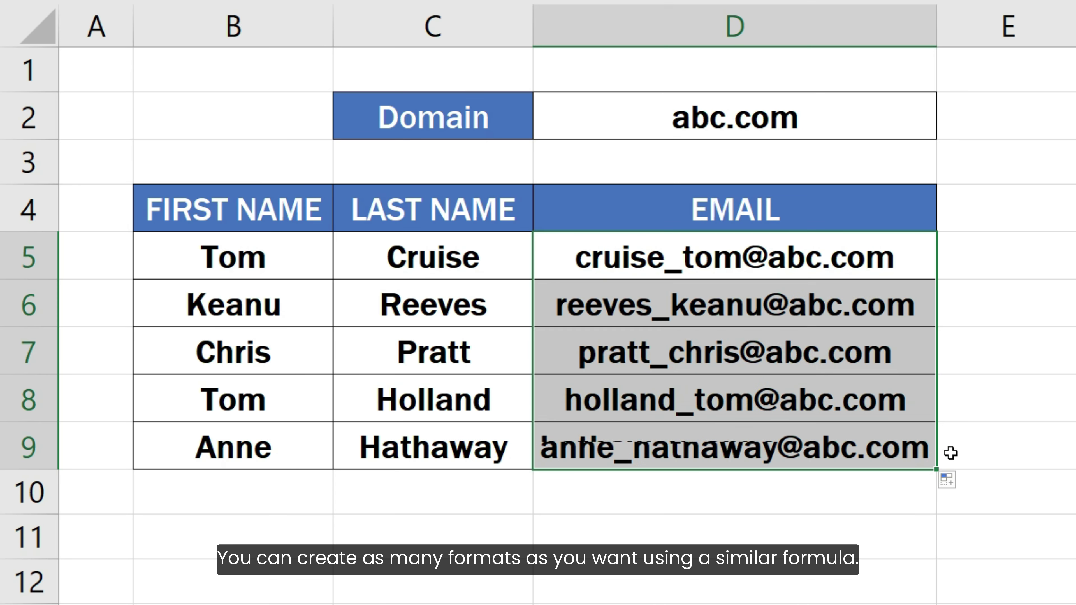
pyautogui.click(952, 452)
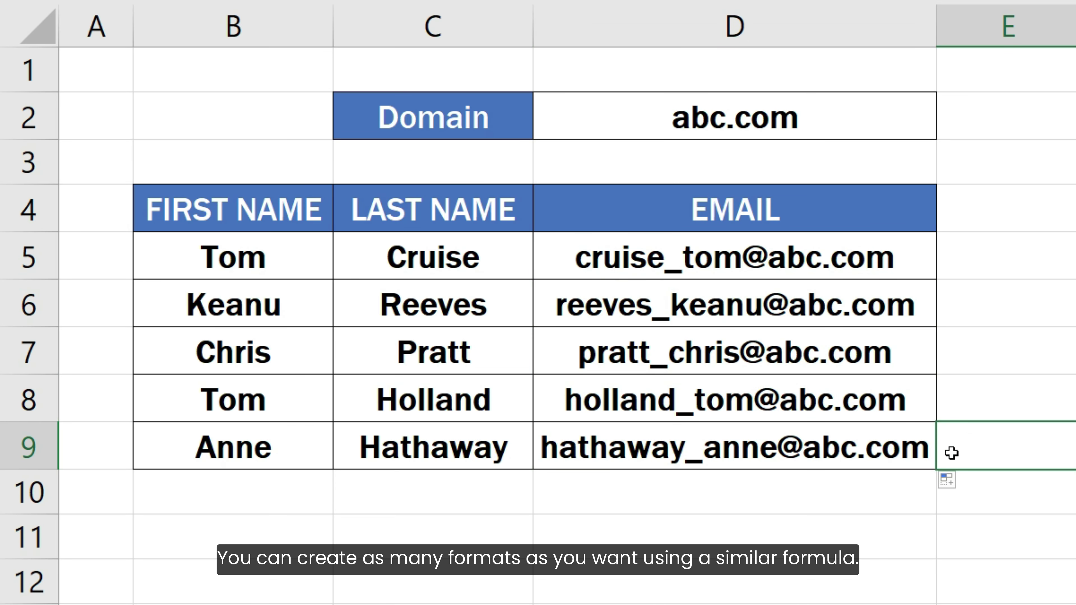